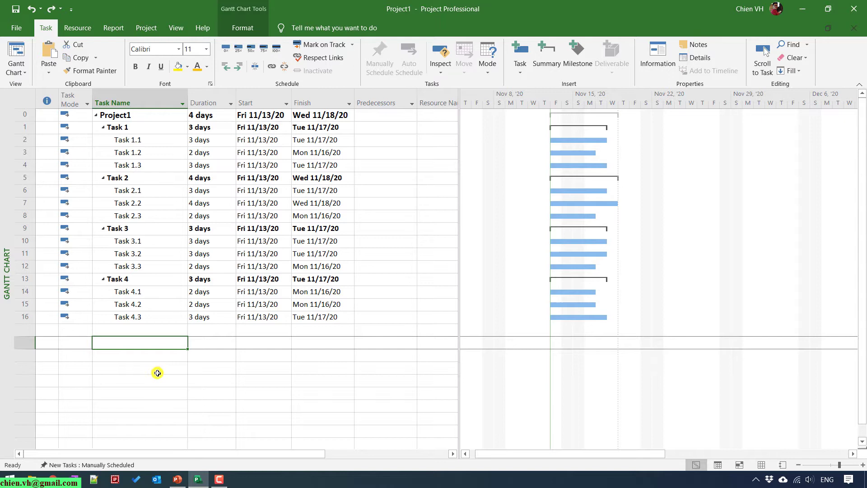
Step: Click through the Task 1, 1.2, 2, 2.2 and 3 names to inspect them
left_click(118, 128)
left_click(120, 140)
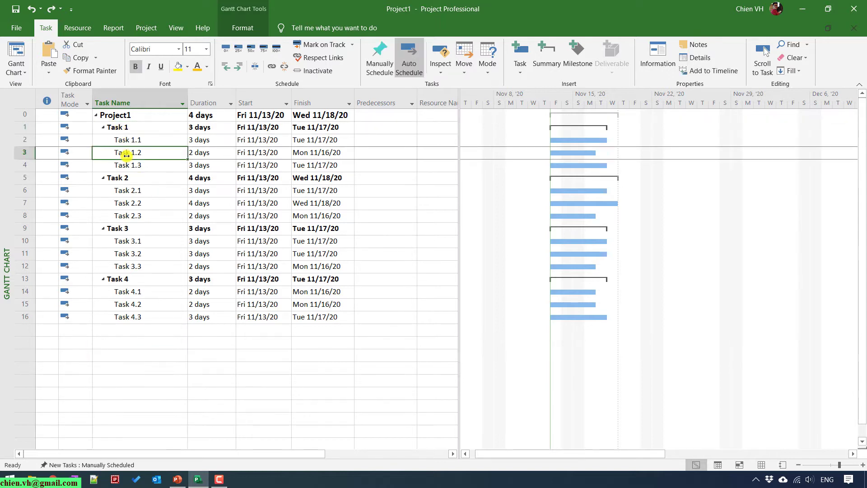
left_click(133, 175)
left_click(139, 205)
left_click(145, 228)
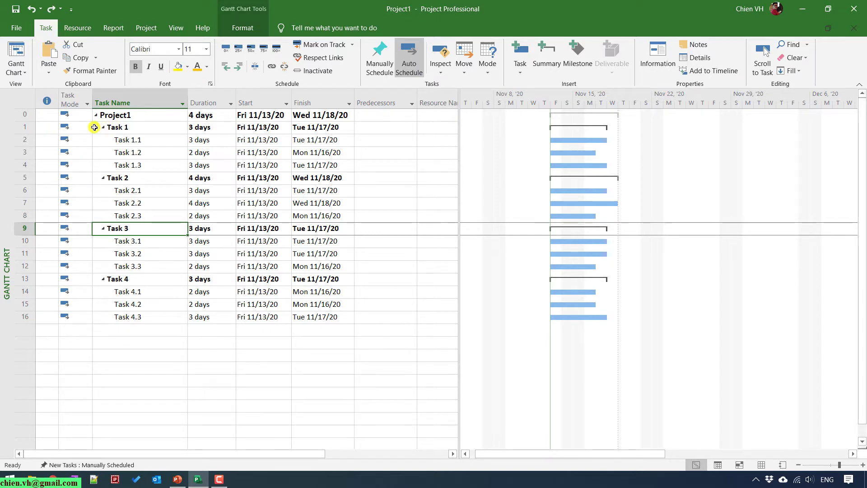
Step: Set Task 1 and its three subtask rows to font size 12, then select Task 4
left_click_drag(98, 127, 329, 162)
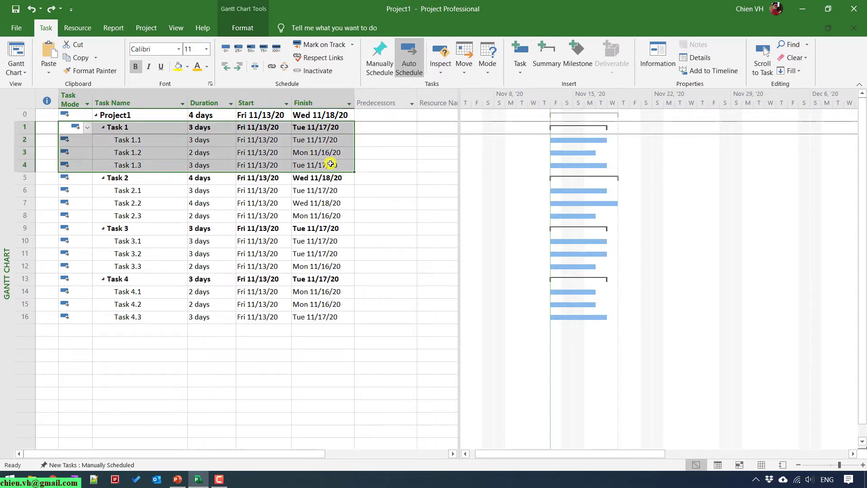
left_click(205, 50)
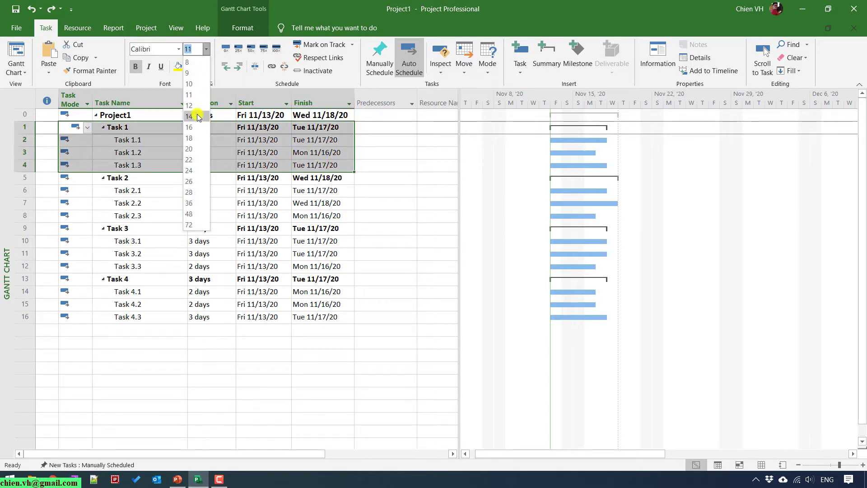
left_click(201, 113)
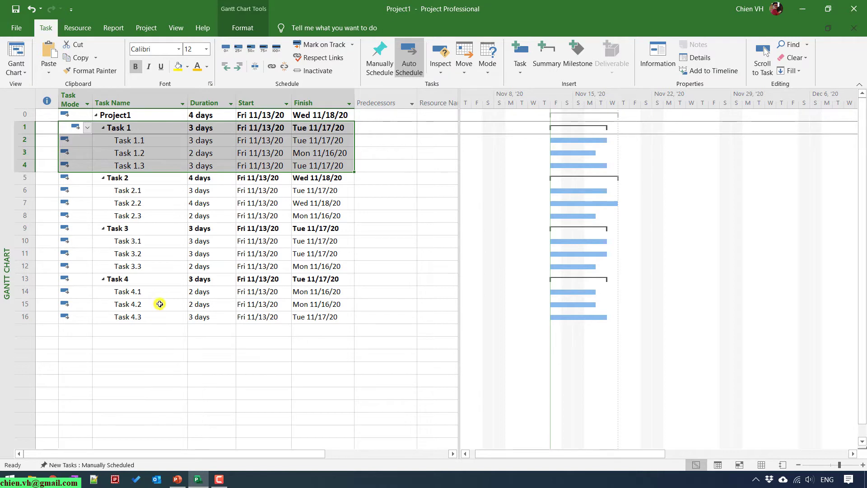
left_click(127, 282)
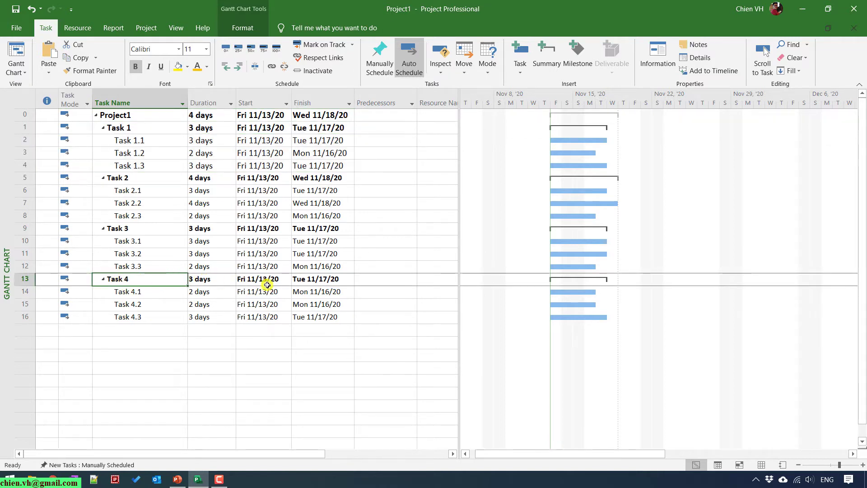
left_click(131, 129)
left_click(128, 178)
left_click(122, 230)
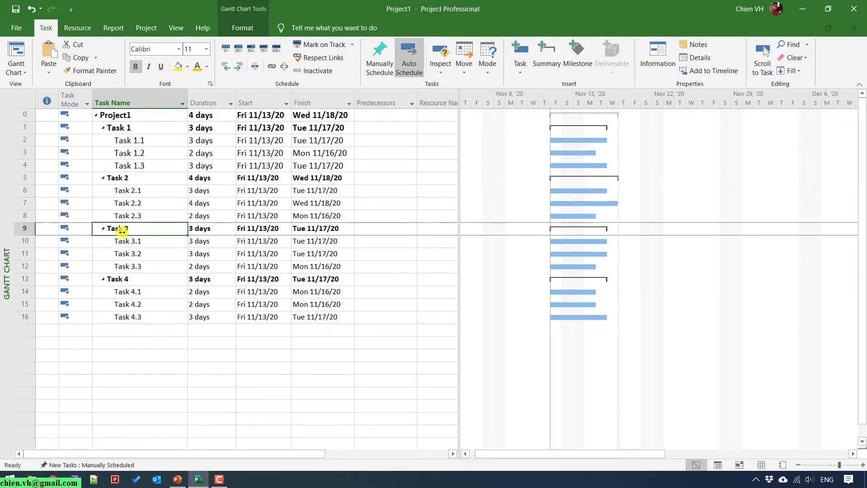
left_click(139, 280)
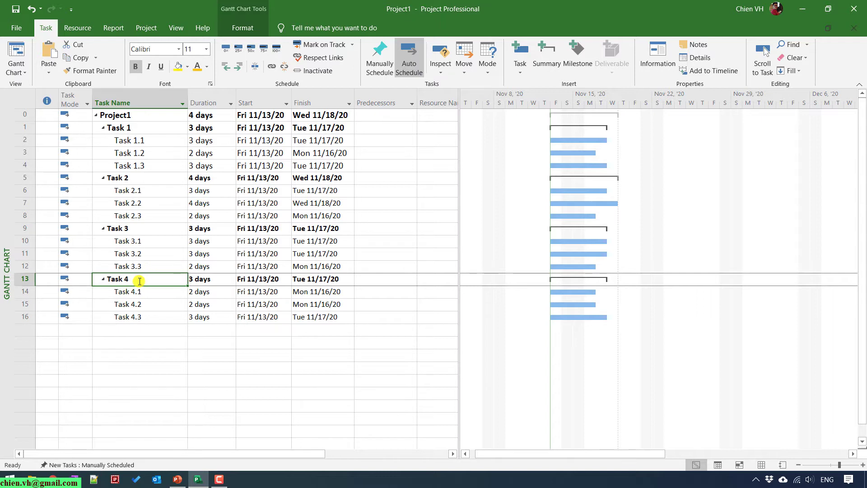
left_click(130, 129)
left_click(156, 149)
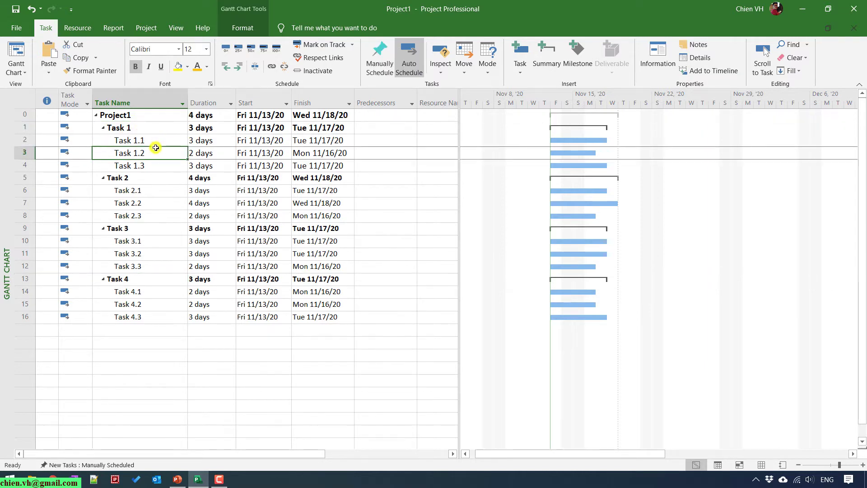
left_click(143, 129)
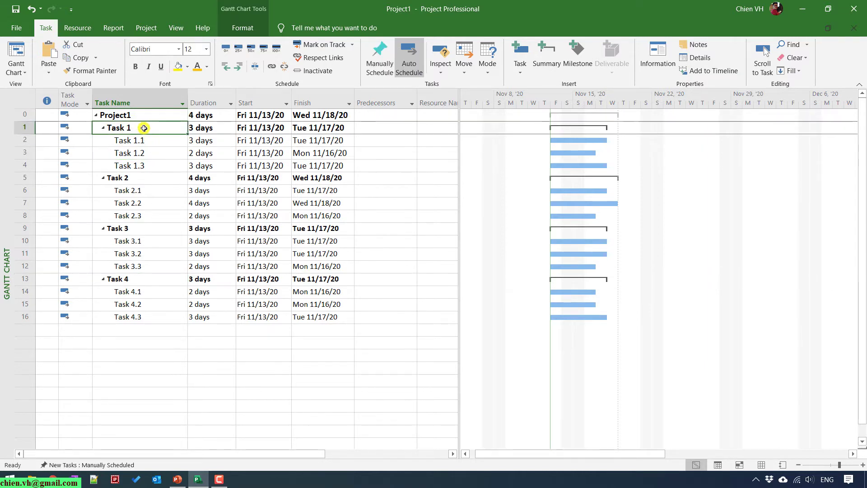
left_click(149, 177)
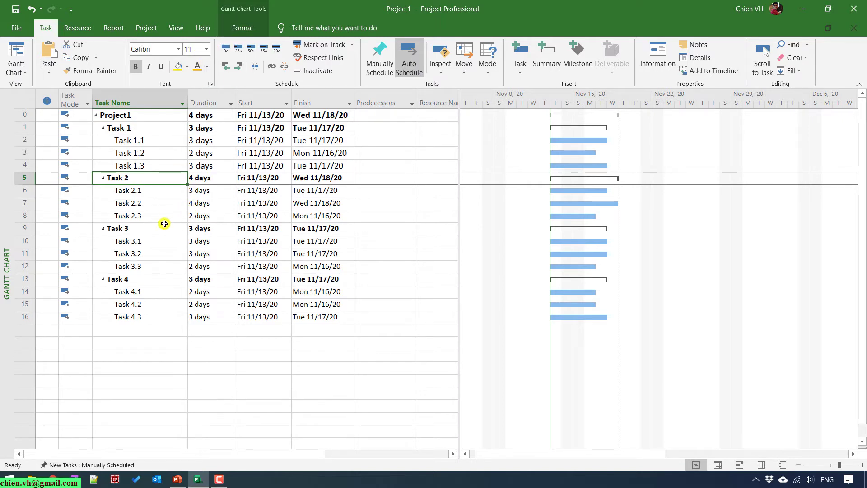
left_click(139, 279)
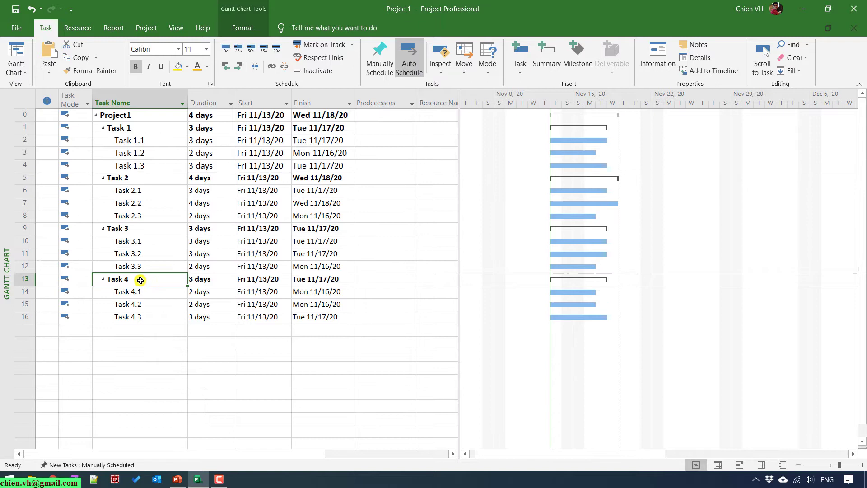
left_click_drag(140, 279, 332, 279)
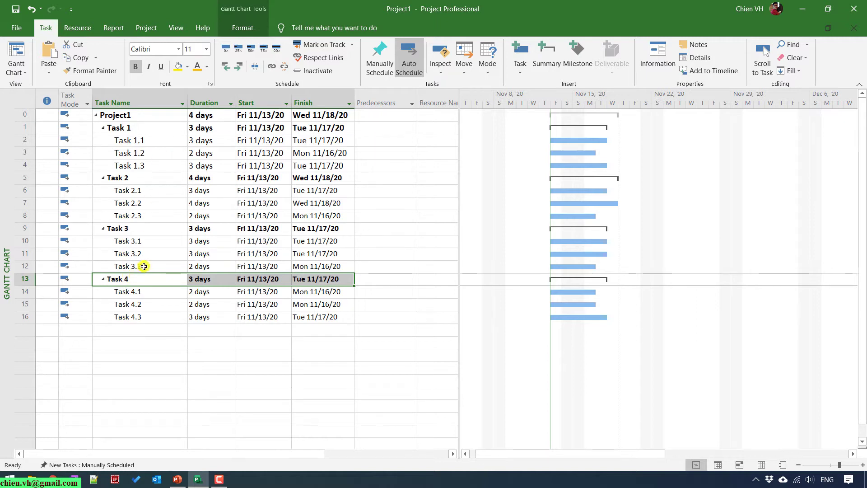
Step: Make Task 4's text orange, then select the entire Task 4 row
left_click(207, 67)
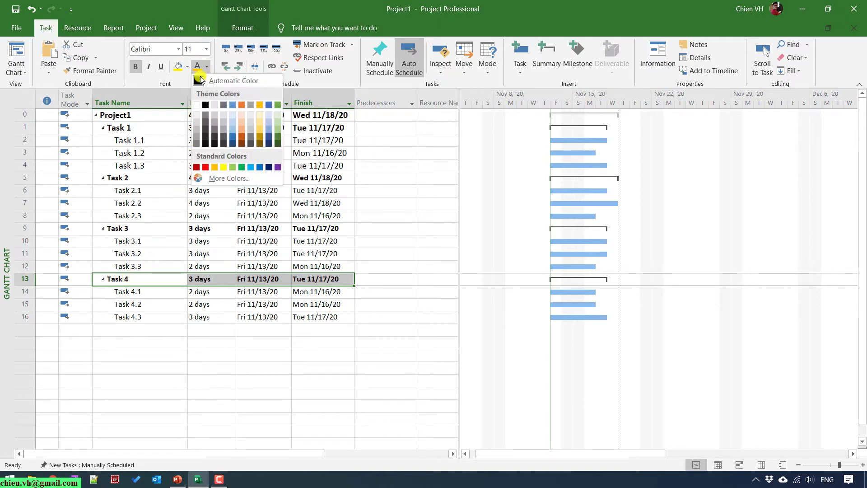
left_click(212, 168)
left_click(157, 370)
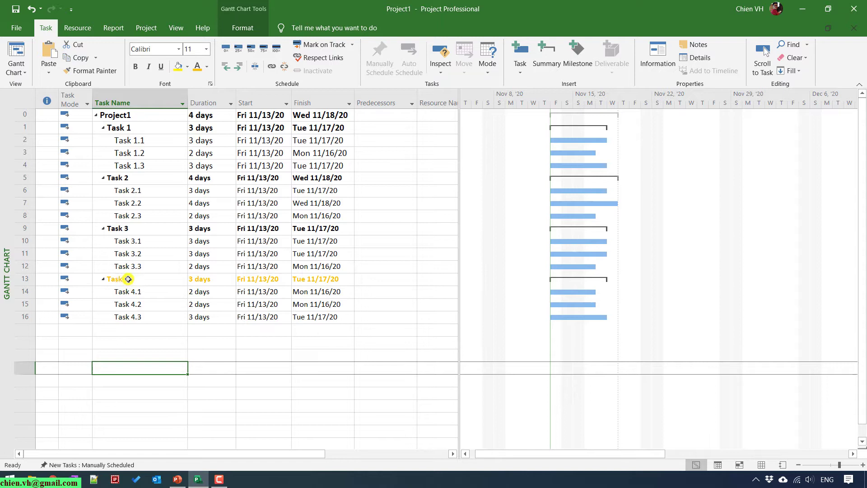
left_click(24, 279)
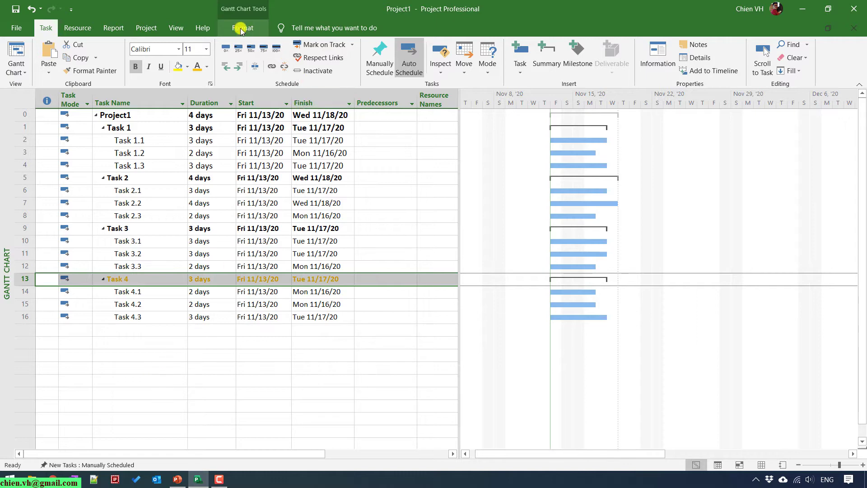
Step: In Text Styles, give Summary Tasks size 14 red text and apply it
left_click(242, 29)
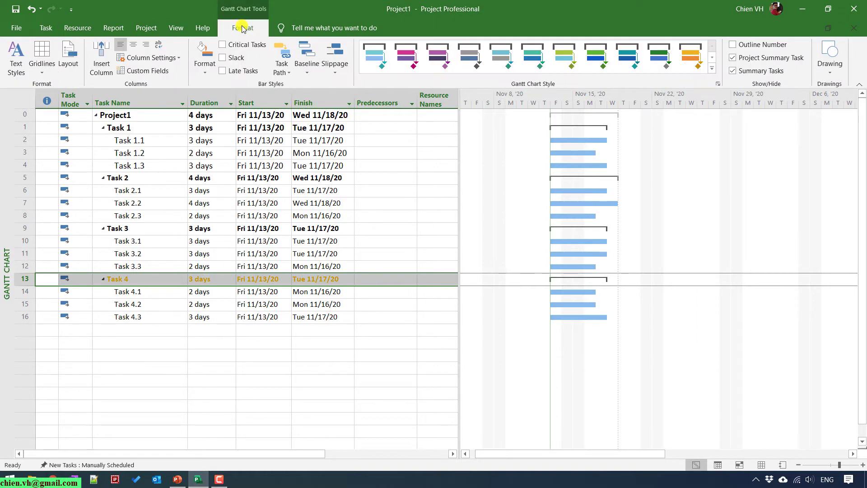
left_click(15, 52)
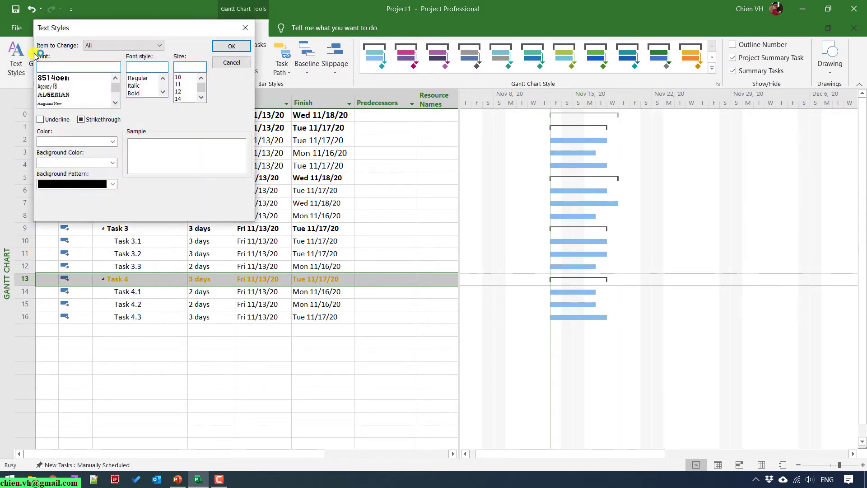
left_click_drag(120, 28, 462, 122)
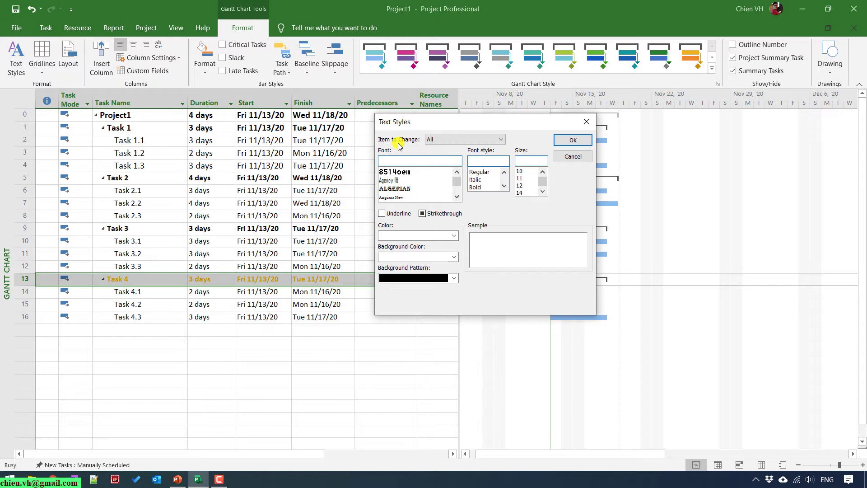
left_click(467, 140)
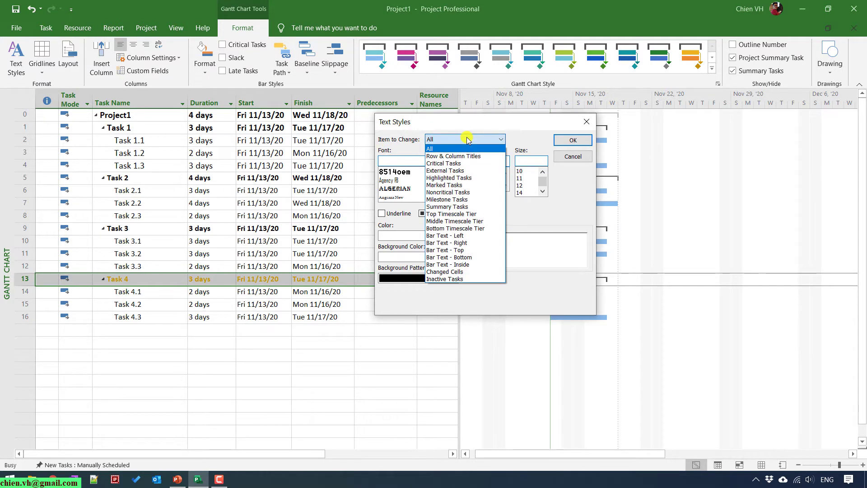
left_click(452, 207)
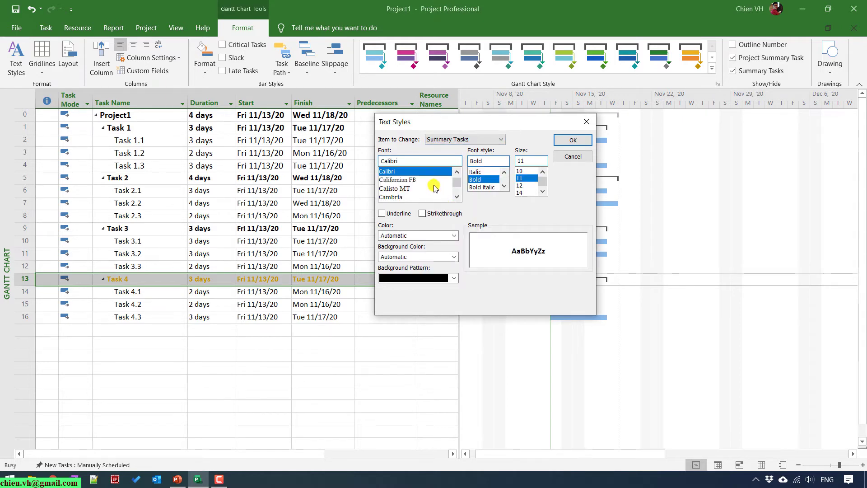
left_click(521, 192)
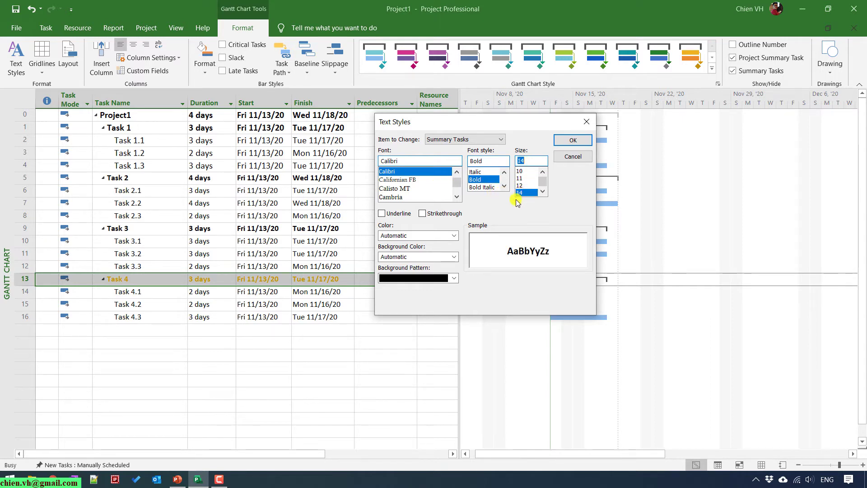
left_click(454, 235)
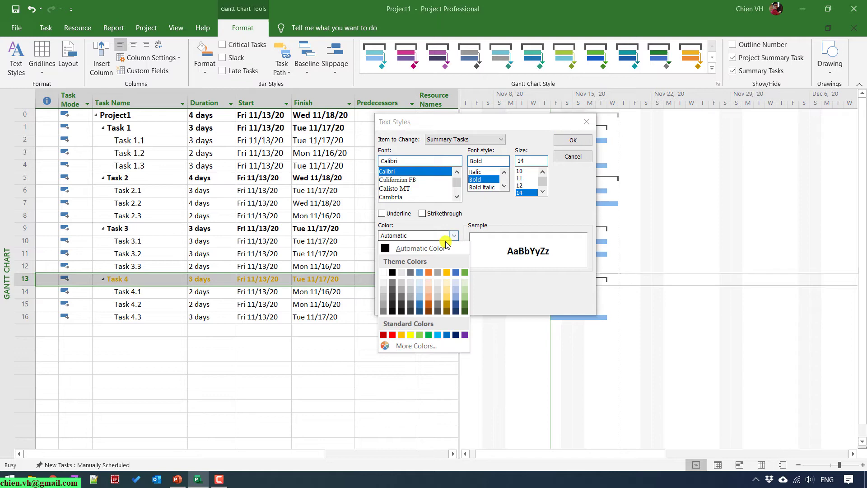
left_click(392, 336)
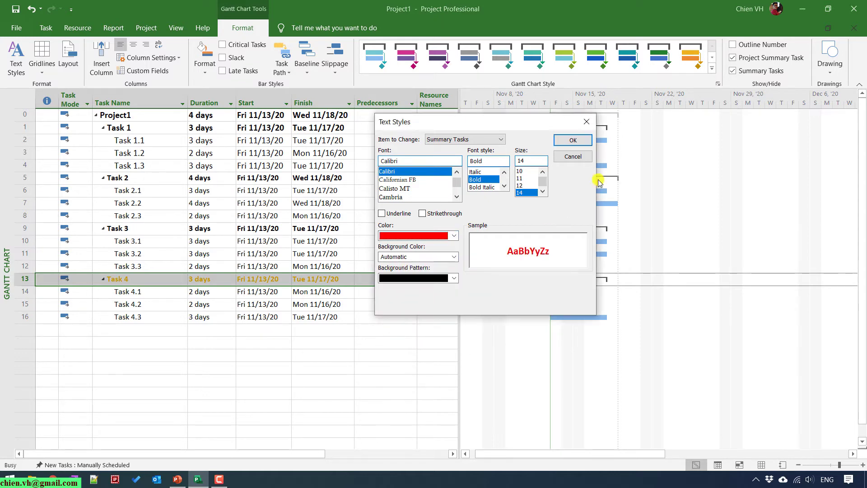
left_click(572, 141)
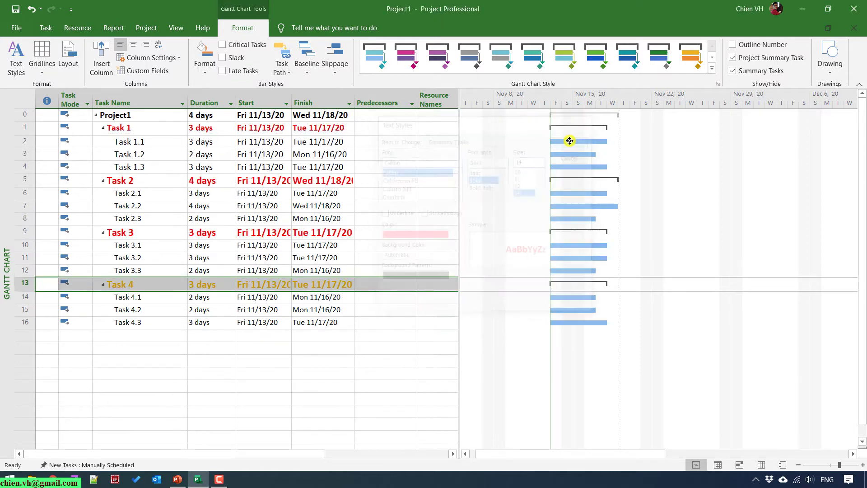
Step: Autofit the Start and Finish columns and check the Task 1–3 summary formatting
left_click(166, 349)
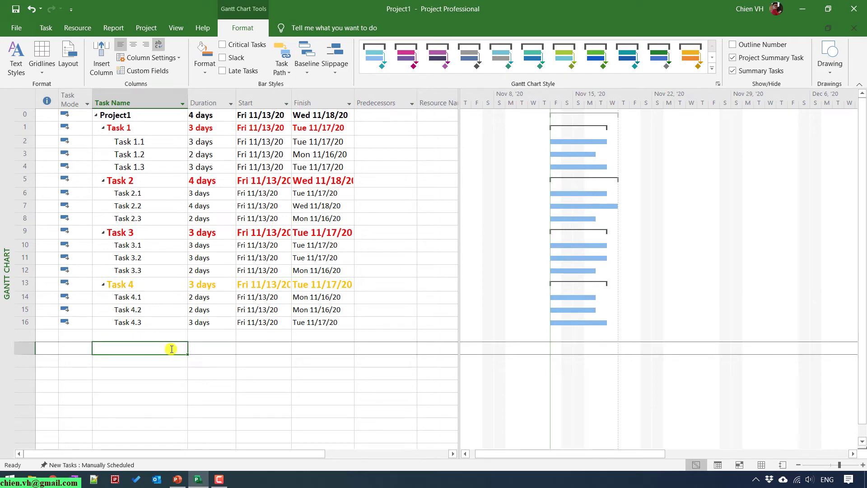
double_click(292, 93)
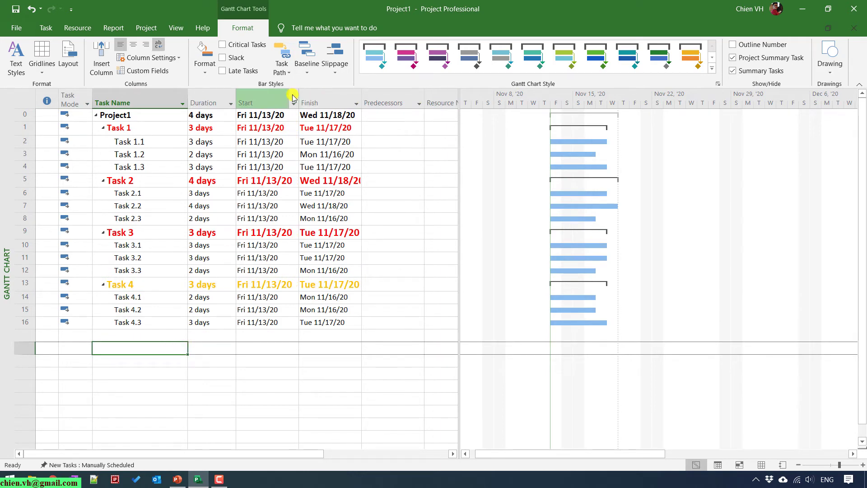
left_click(42, 29)
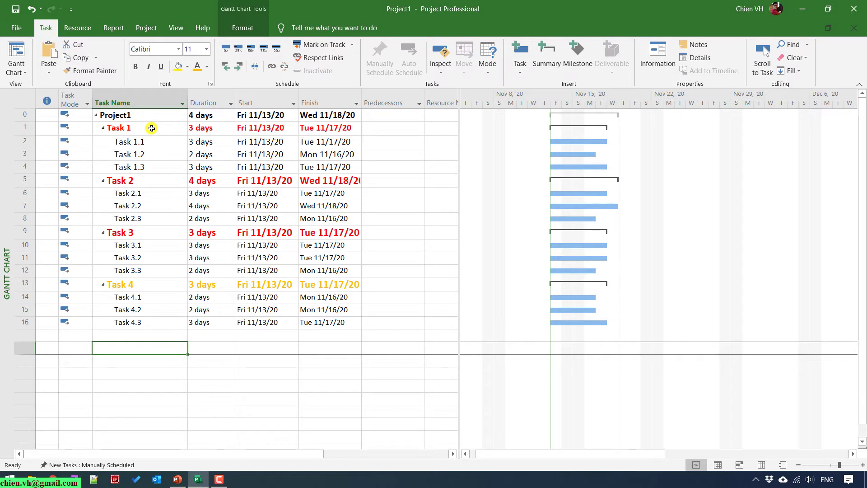
left_click(151, 128)
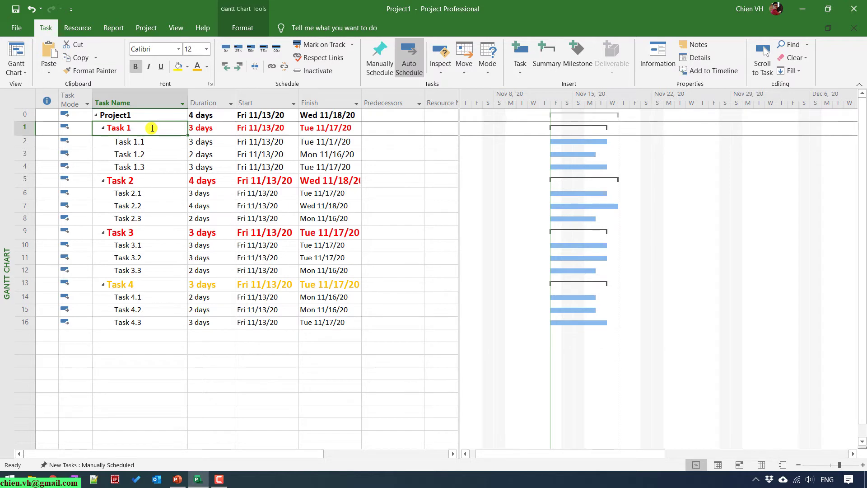
left_click(133, 180)
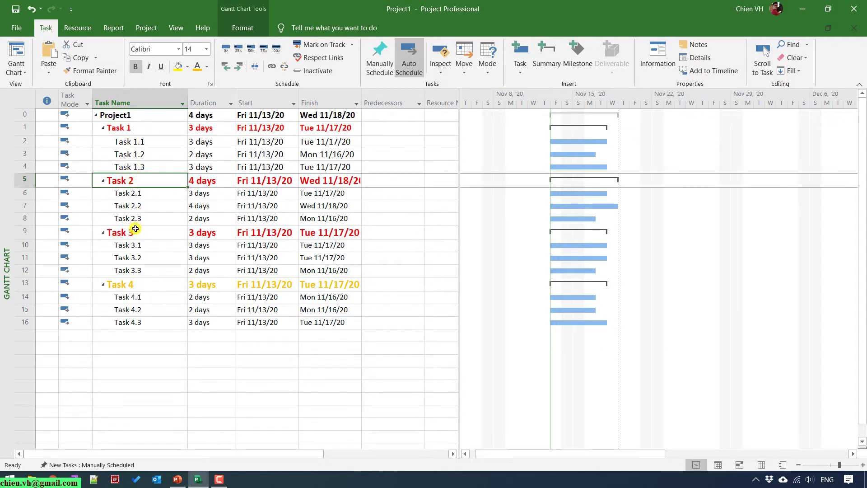
left_click(135, 231)
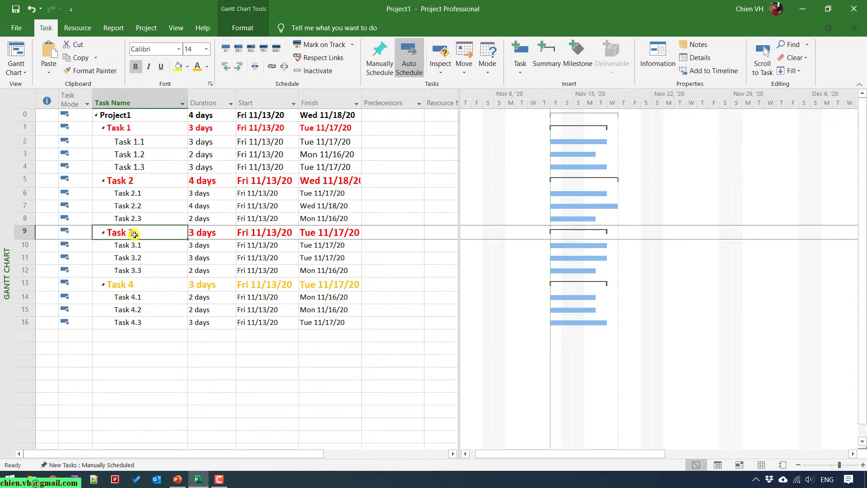
double_click(361, 102)
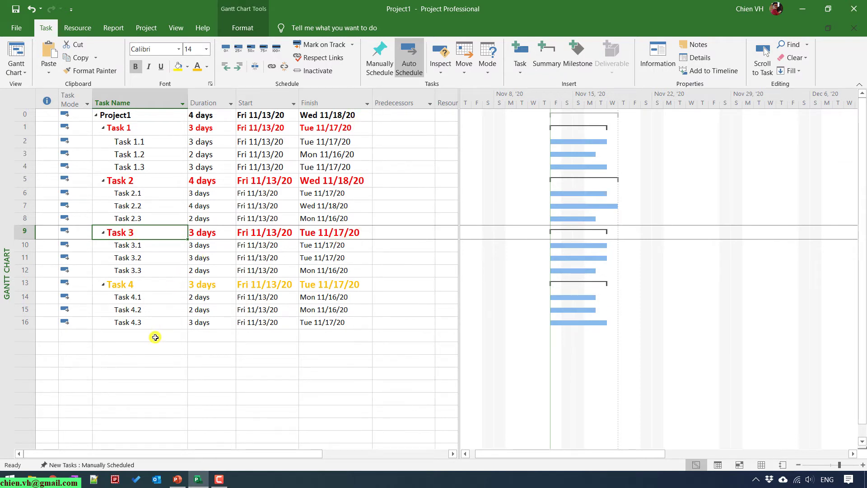
Step: Inspect Task 4's cells and finish date, comparing its formatting with Task 3
left_click(144, 285)
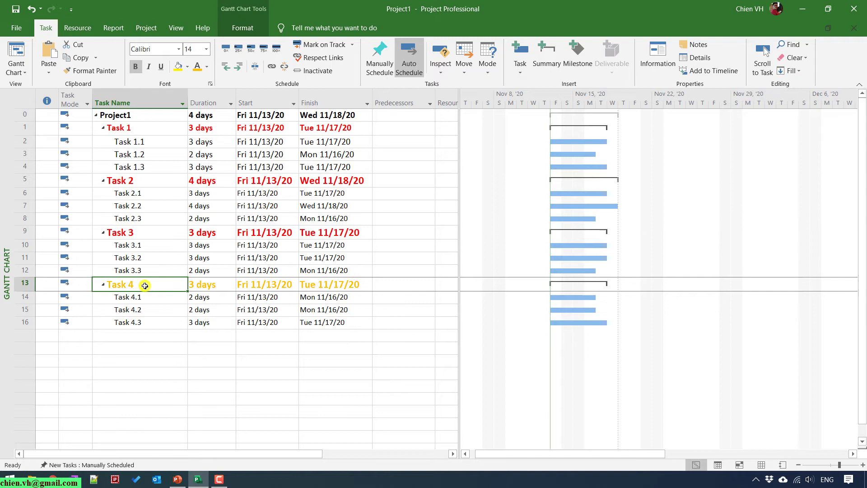
left_click(199, 285)
left_click(261, 283)
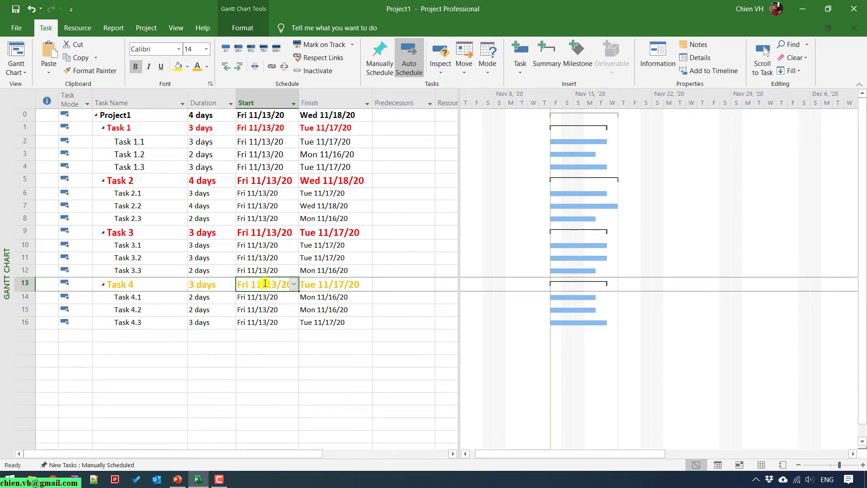
left_click(326, 285)
left_click(155, 285)
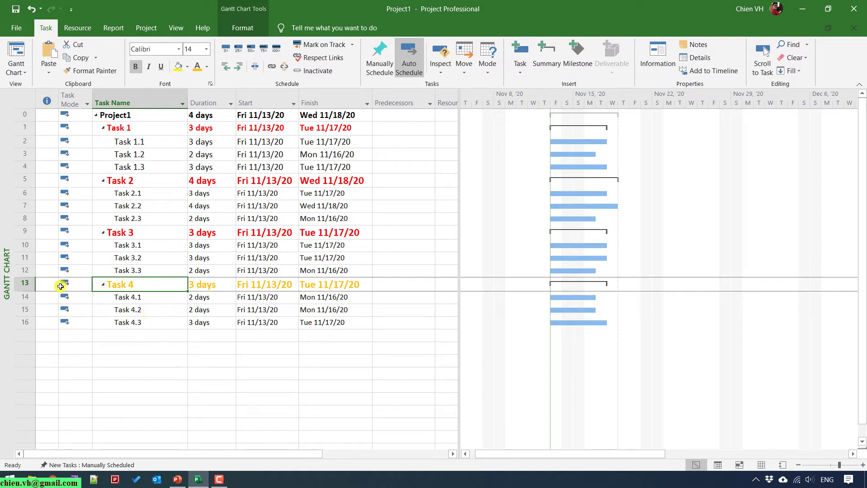
left_click(26, 284)
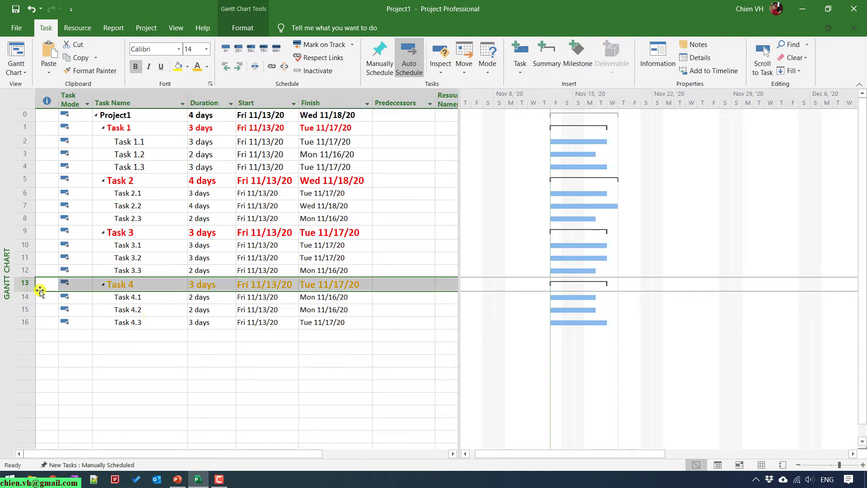
left_click(151, 332)
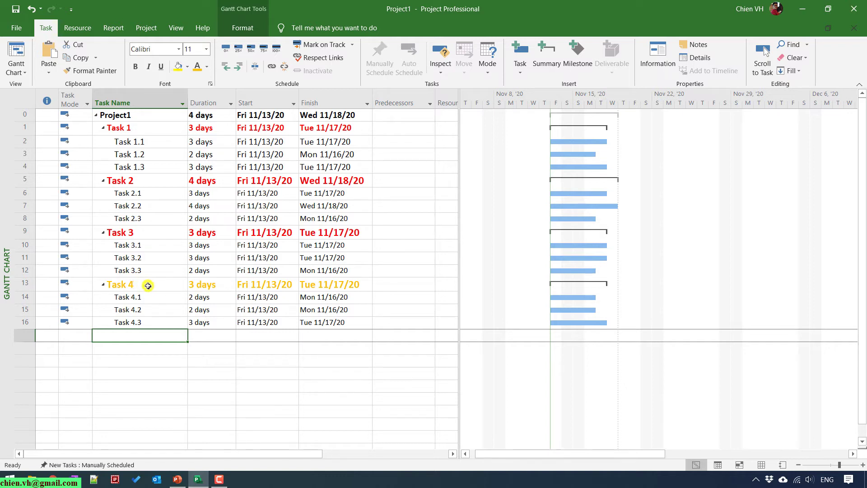
left_click(119, 284)
left_click(340, 283)
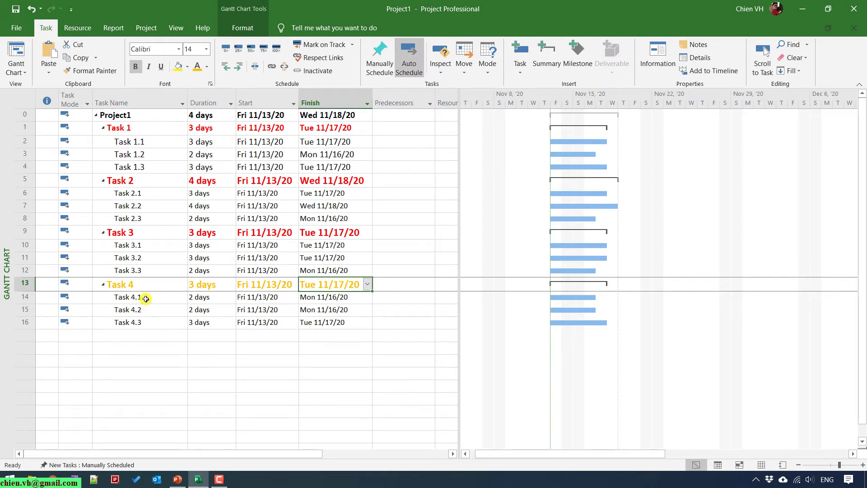
left_click(162, 334)
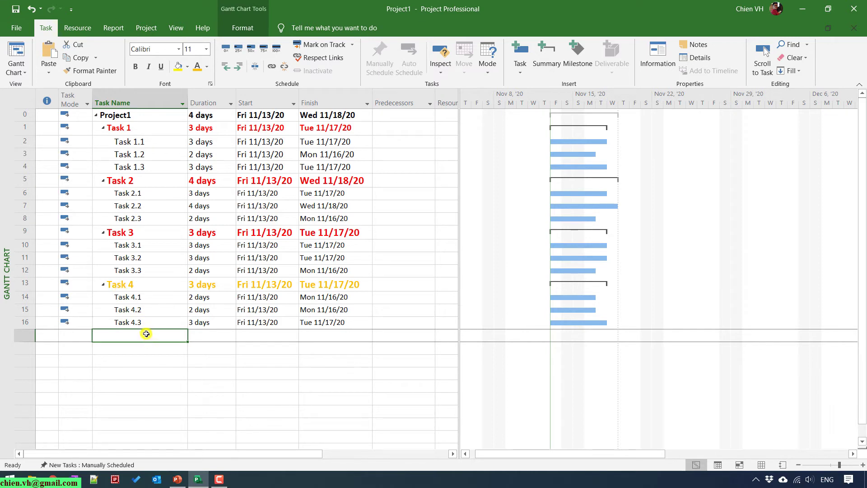
left_click(123, 285)
left_click(146, 233)
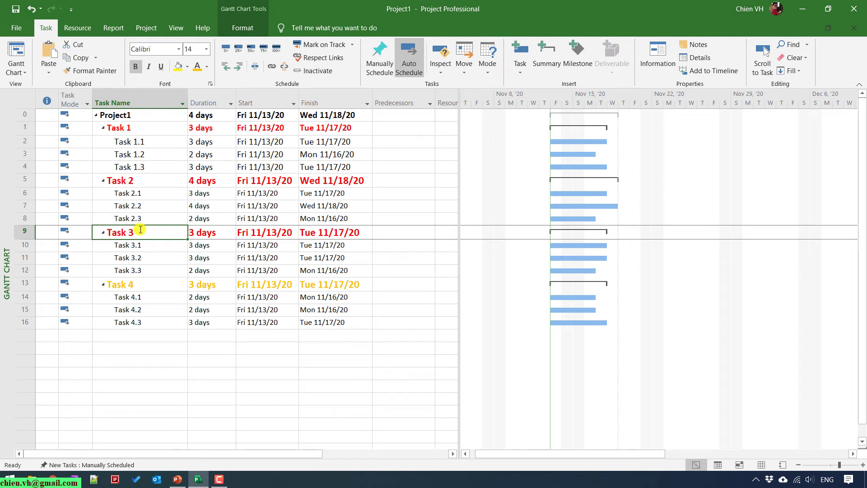
Step: Remove the orange override from the whole Task 4 row with Clear Formatting
left_click(20, 285)
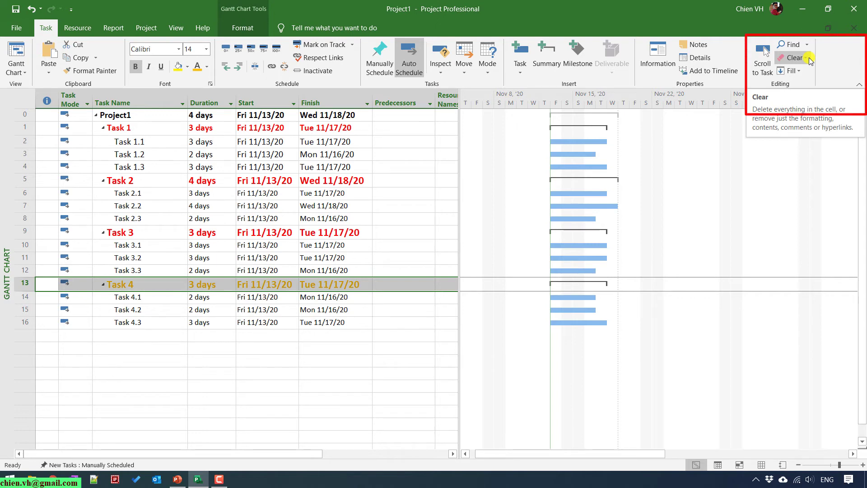
left_click(811, 60)
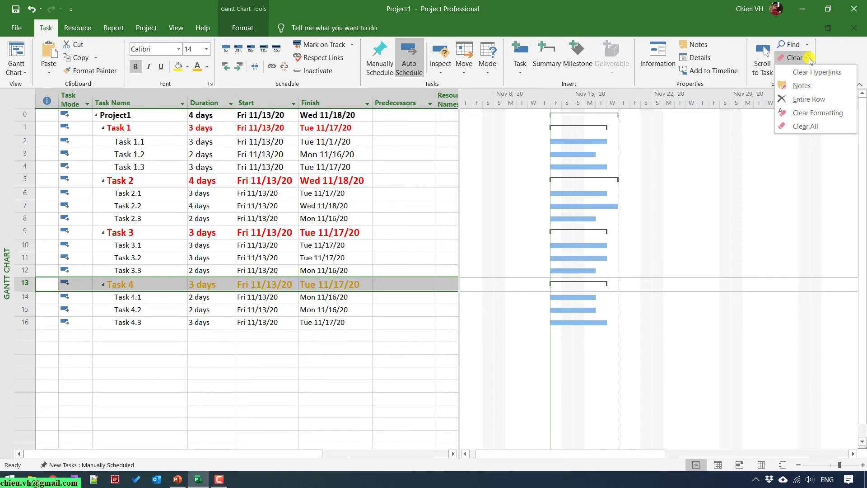
left_click(805, 119)
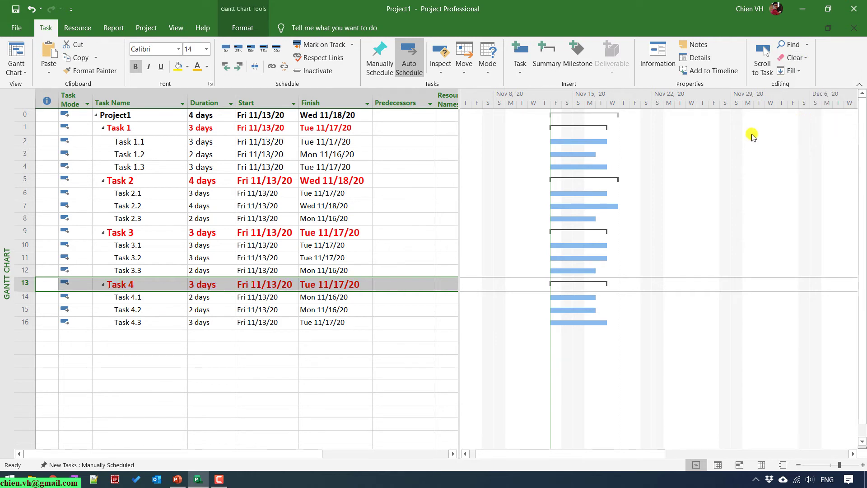
left_click(137, 343)
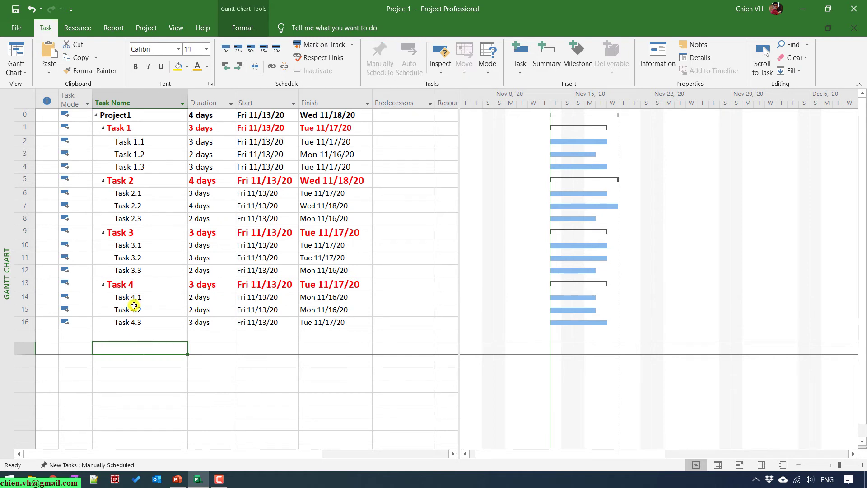
left_click(141, 286)
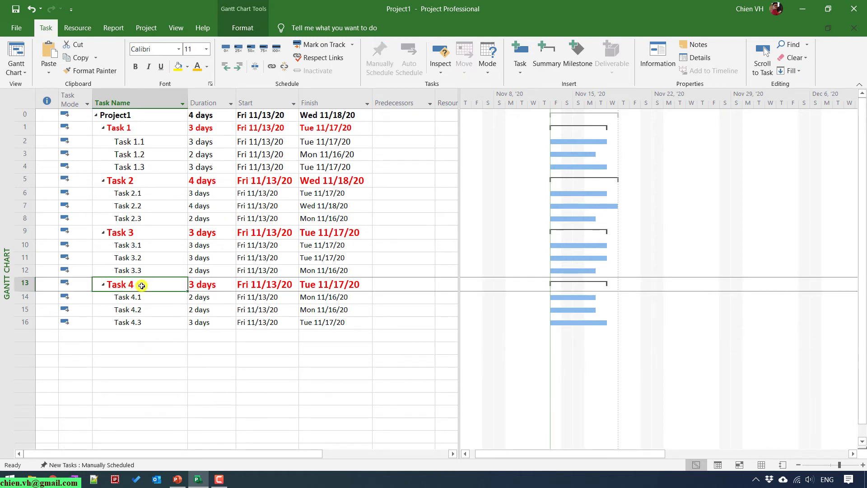
left_click(145, 309)
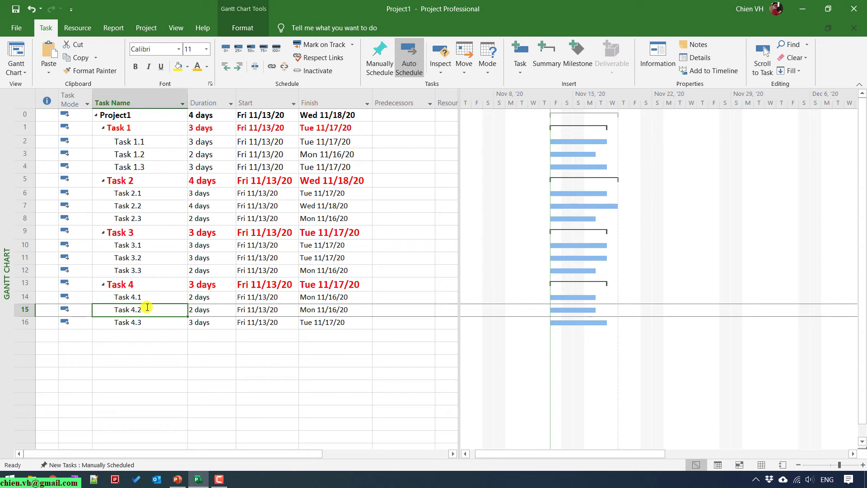
left_click(142, 263)
left_click(154, 206)
left_click(154, 170)
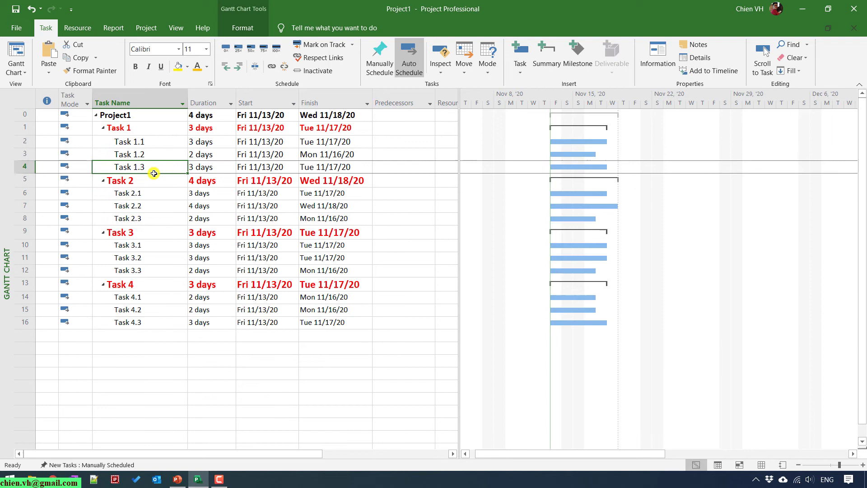
left_click(154, 204)
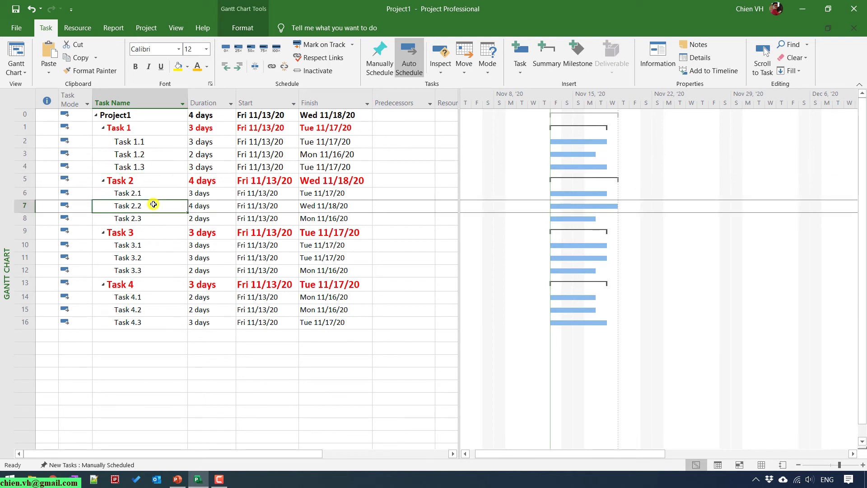
left_click(156, 142)
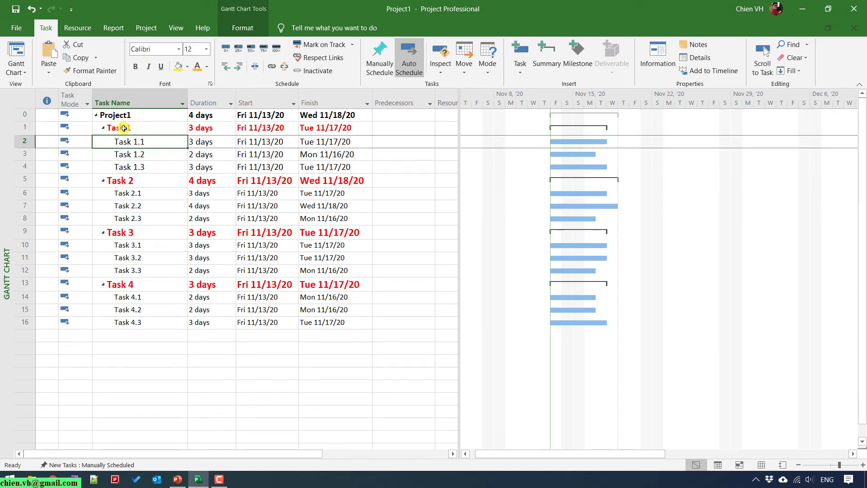
left_click(138, 155)
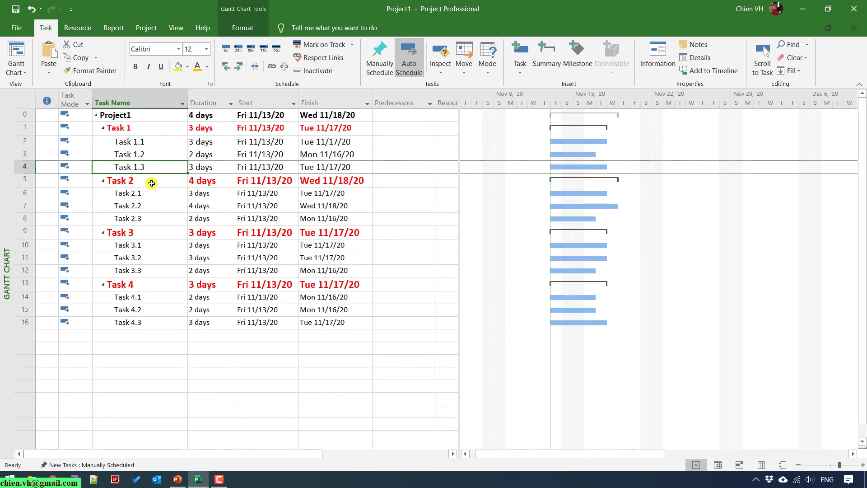
left_click(141, 141)
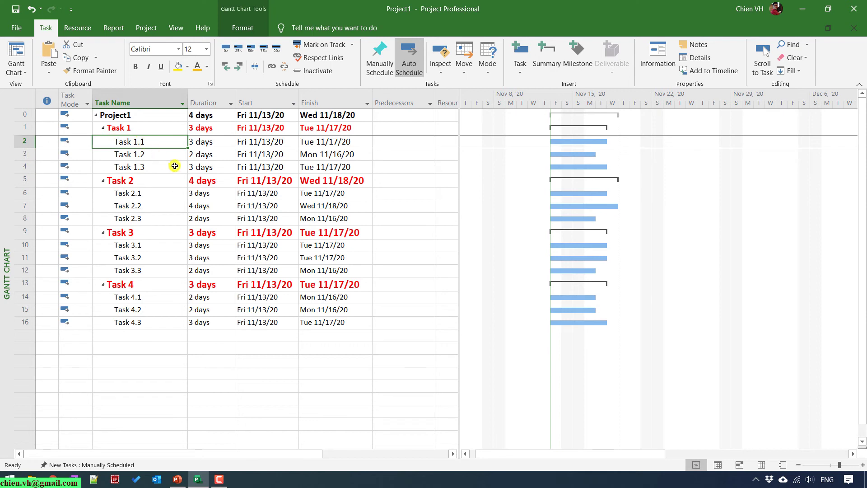
left_click(173, 196)
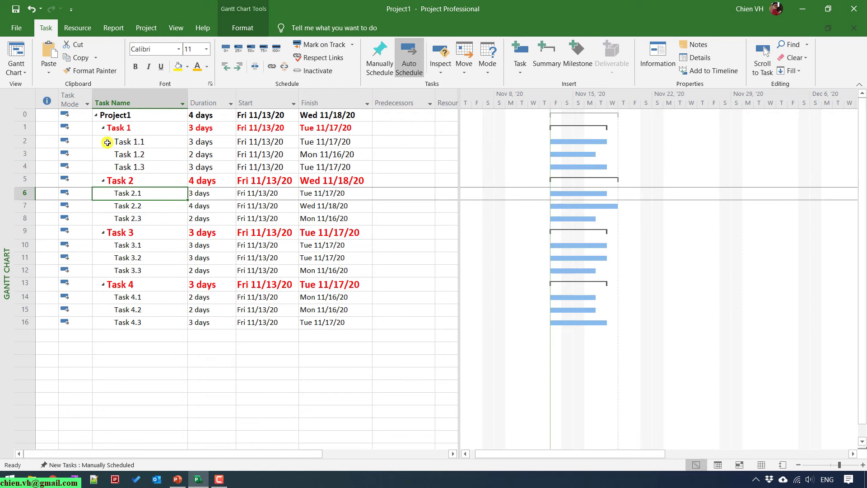
Step: Clear formatting on rows Task 1.1–1.3 and confirm their font size
mouse_move(103, 140)
left_mouse_down()
mouse_move(265, 169)
mouse_move(350, 167)
left_mouse_up()
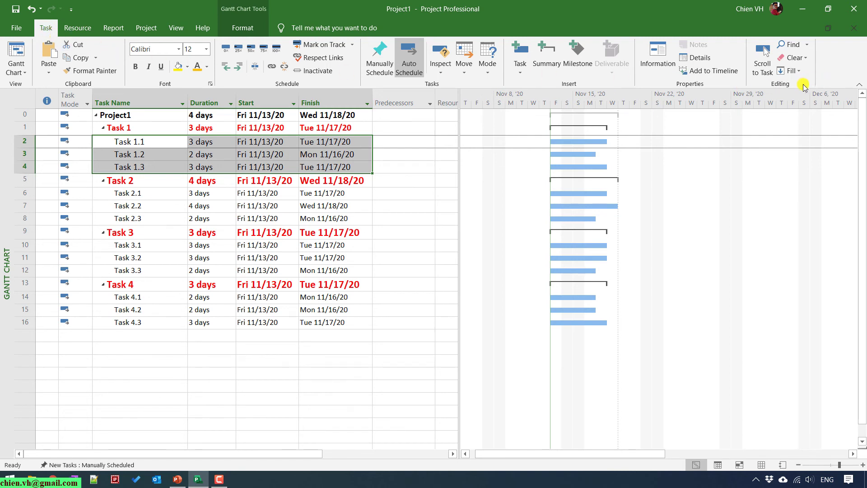
left_click(805, 59)
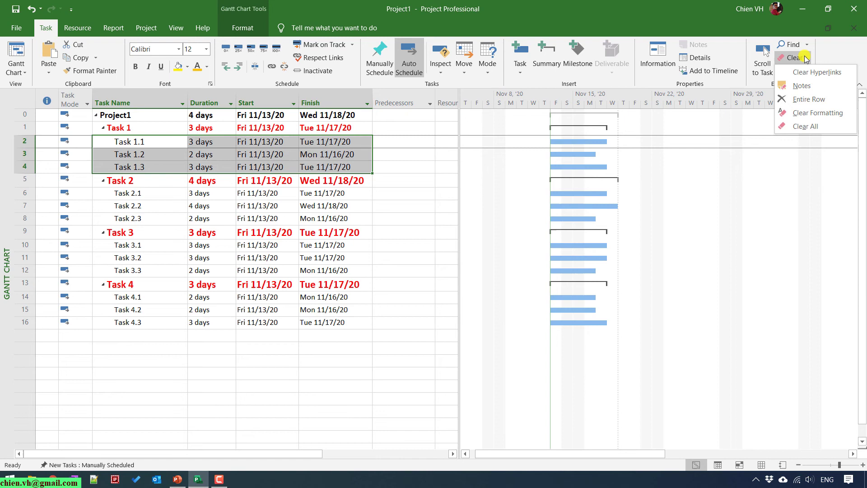
left_click(818, 113)
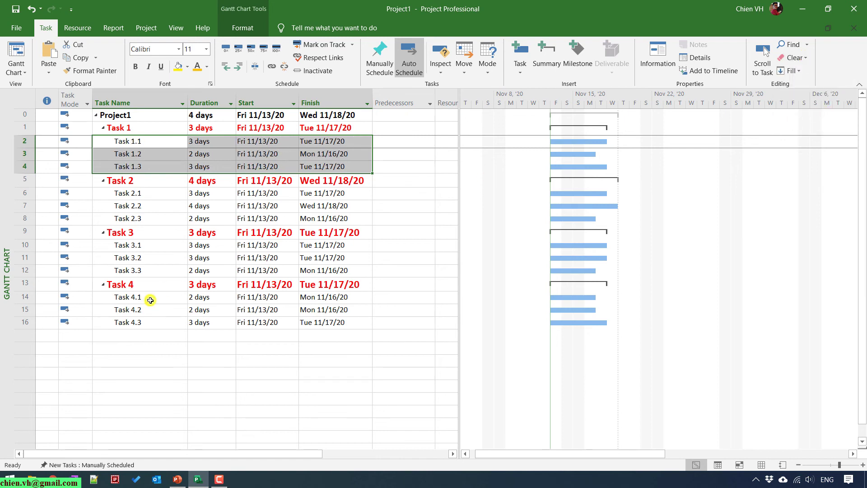
left_click(126, 335)
left_click(136, 144)
left_click(141, 165)
left_click(140, 144)
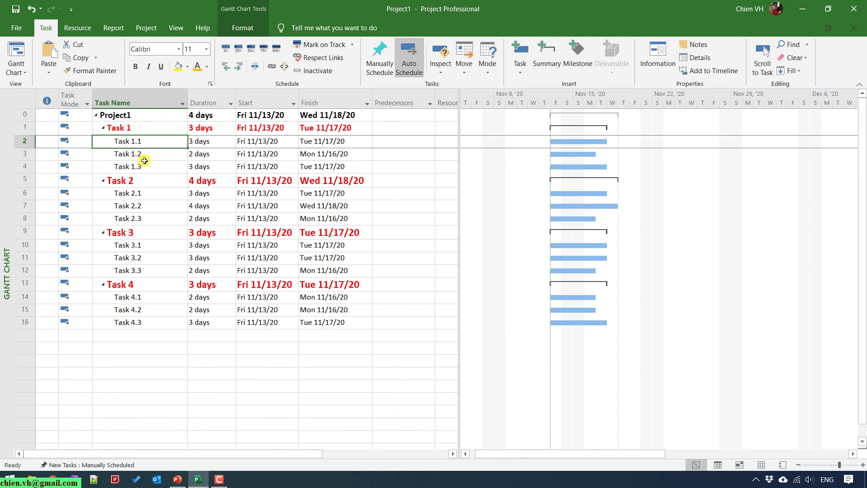
left_click(166, 166)
left_click(221, 154)
left_click(328, 166)
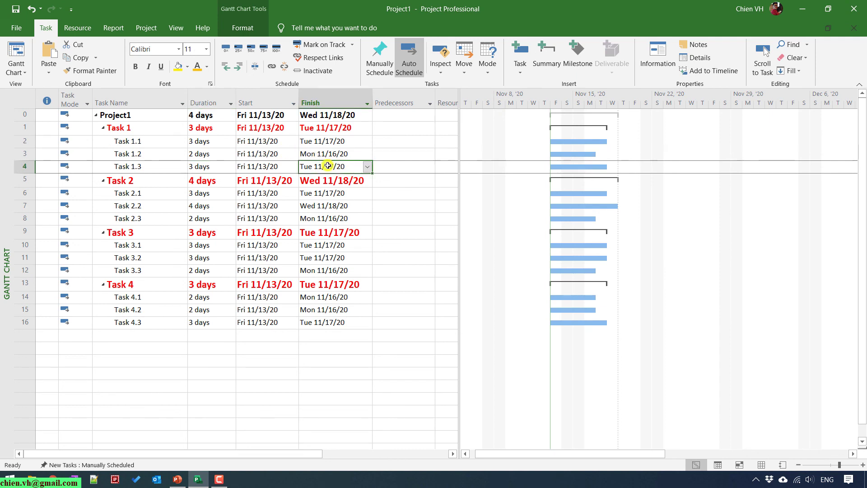
left_click(259, 220)
left_click(155, 356)
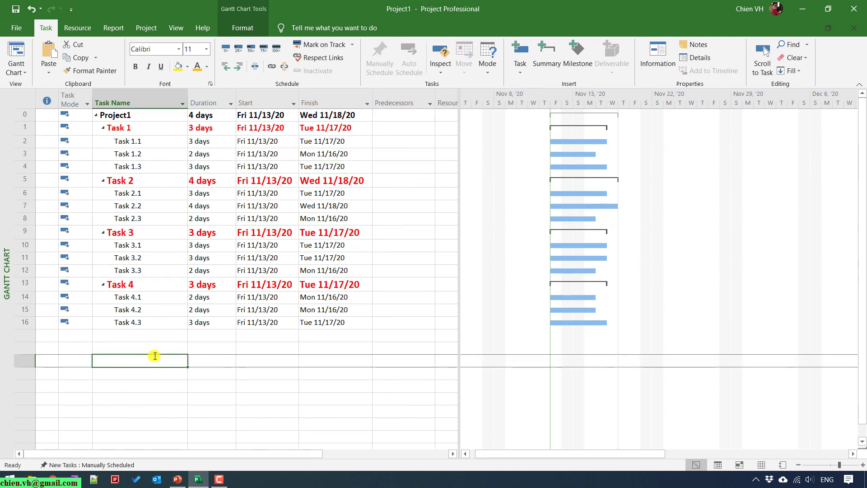